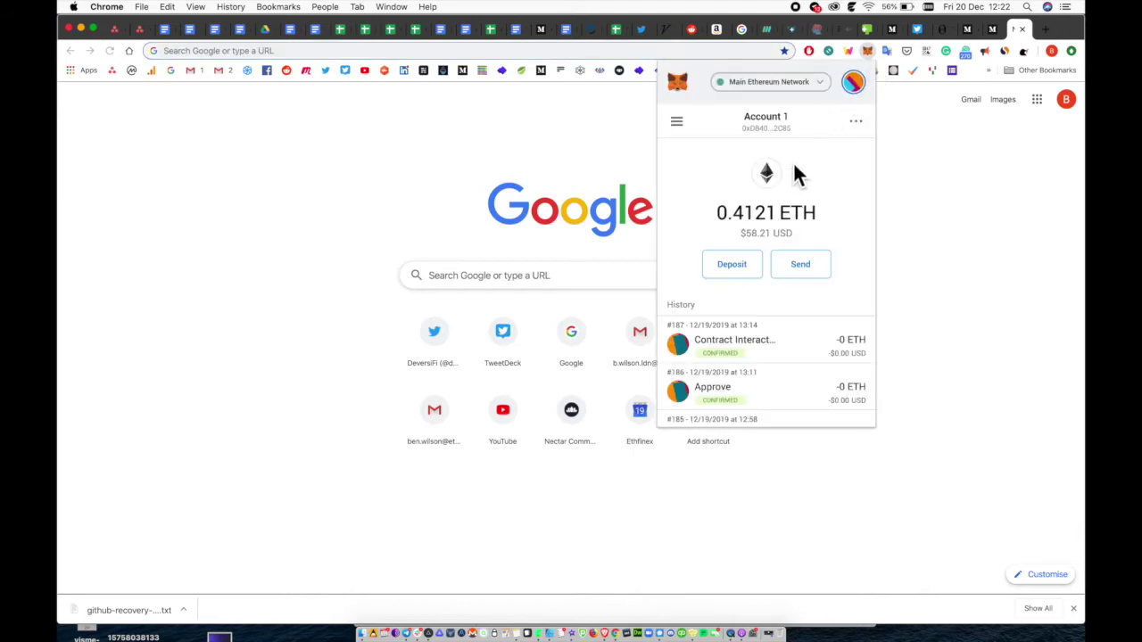
Step: Connect a Trezor hardware wallet to MetaMask, allowing access once for this session and exporting the Ethereum account's public key
click(683, 125)
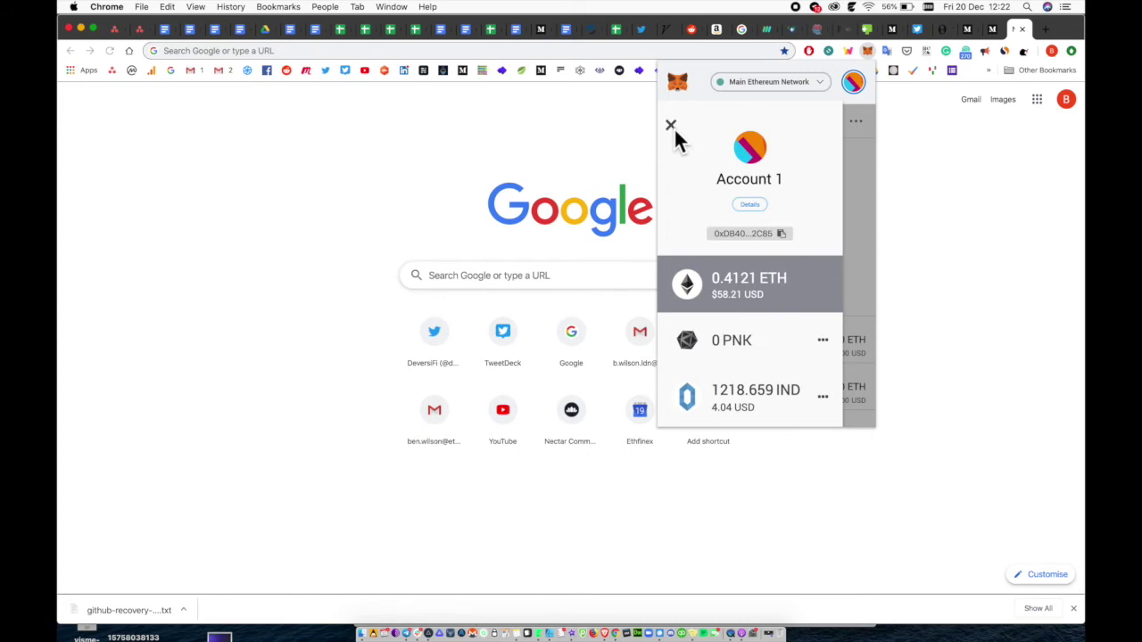
click(671, 126)
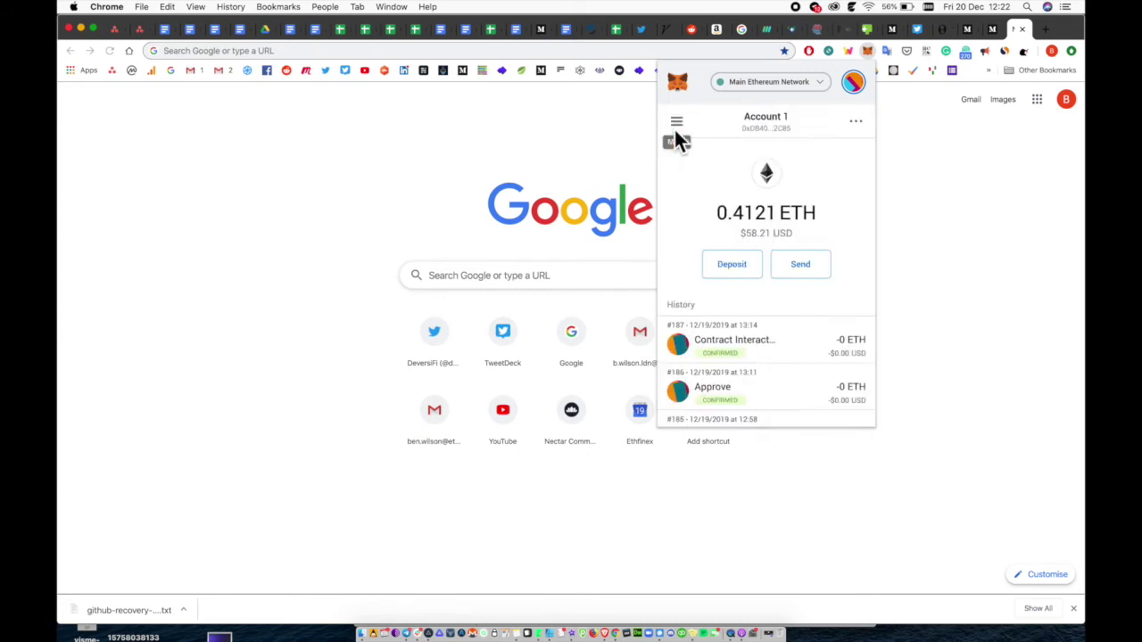
click(854, 82)
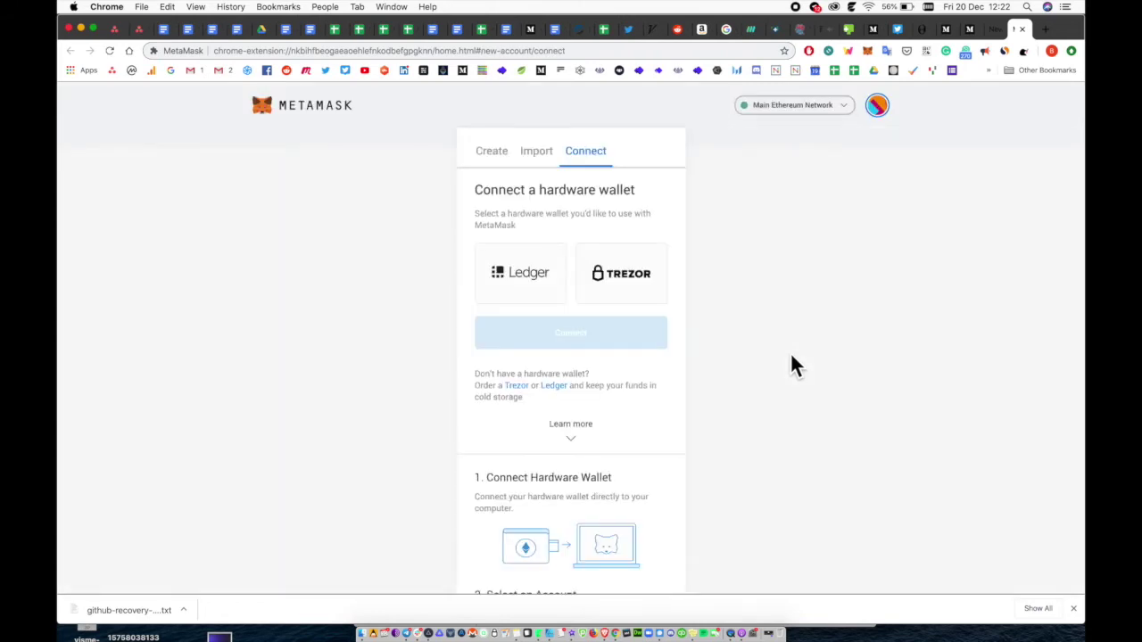
click(612, 295)
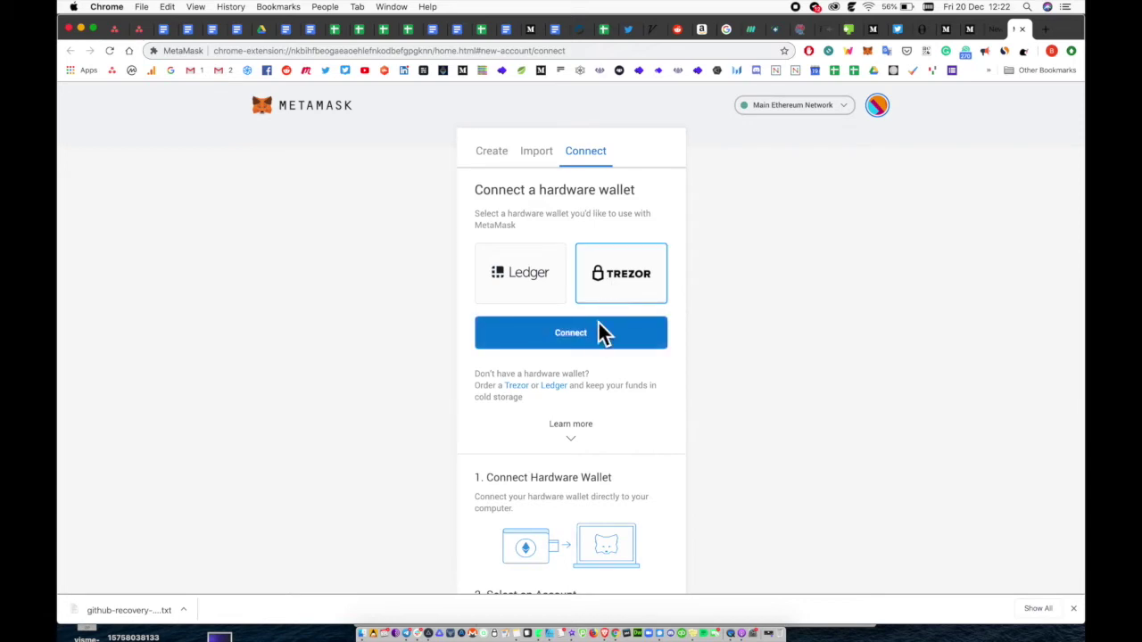
click(576, 345)
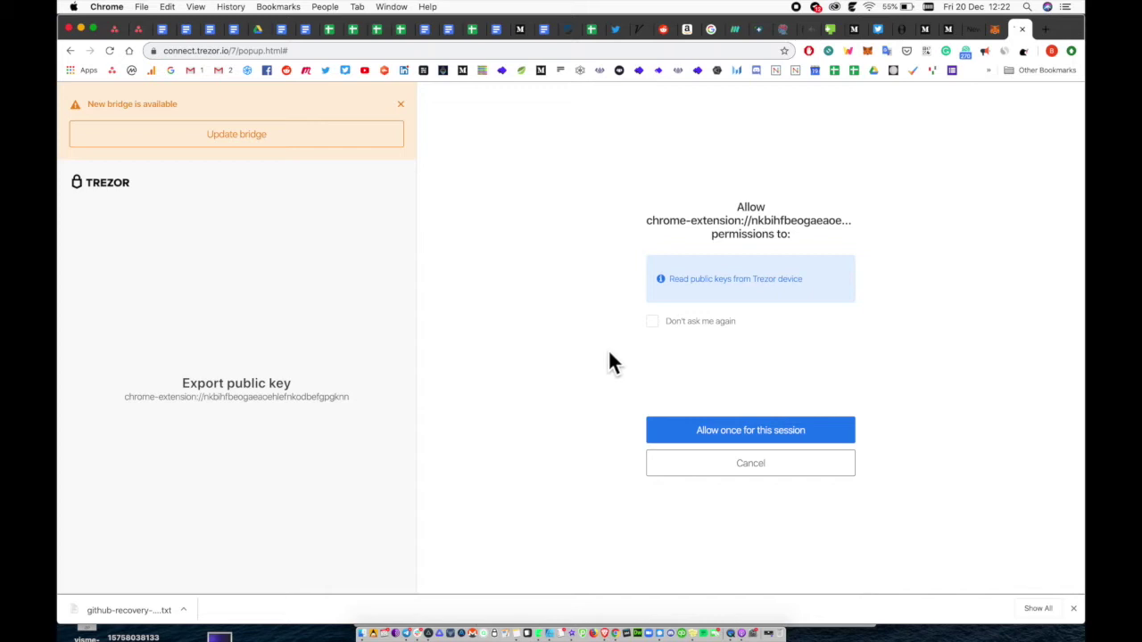
click(737, 432)
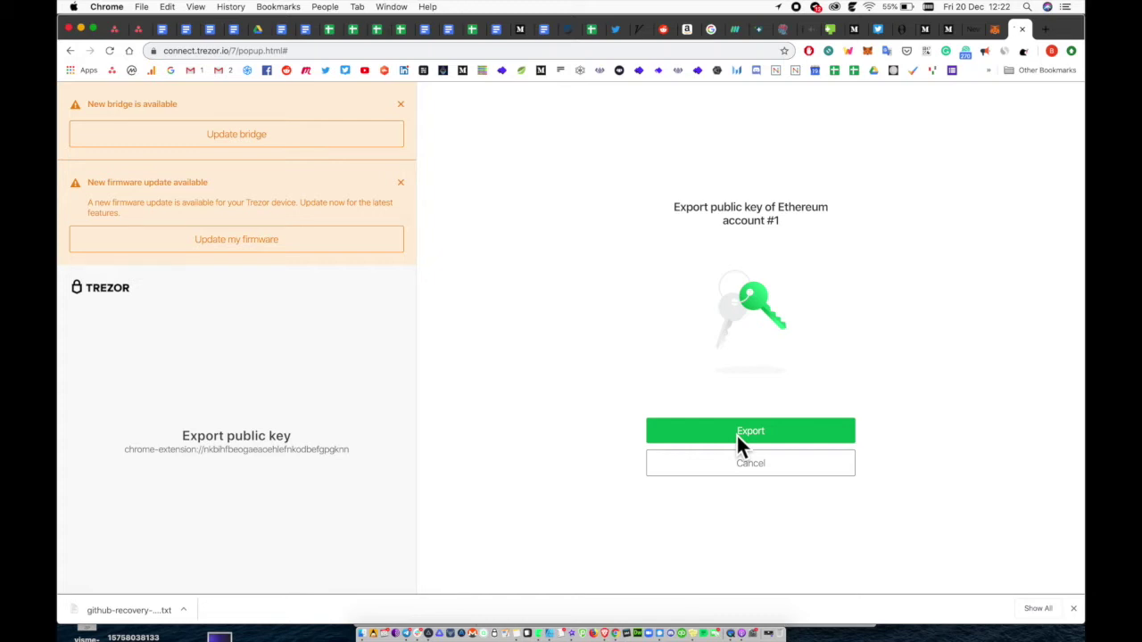
click(737, 436)
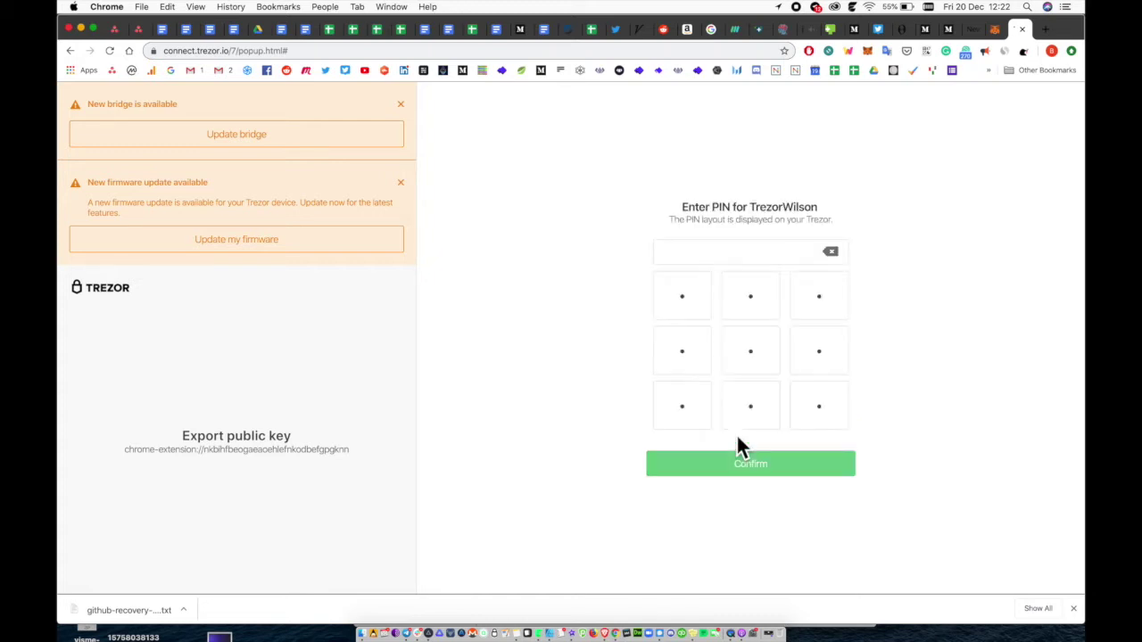
Step: Enter the Trezor device's PIN and unlock the first listed hardware account
click(763, 306)
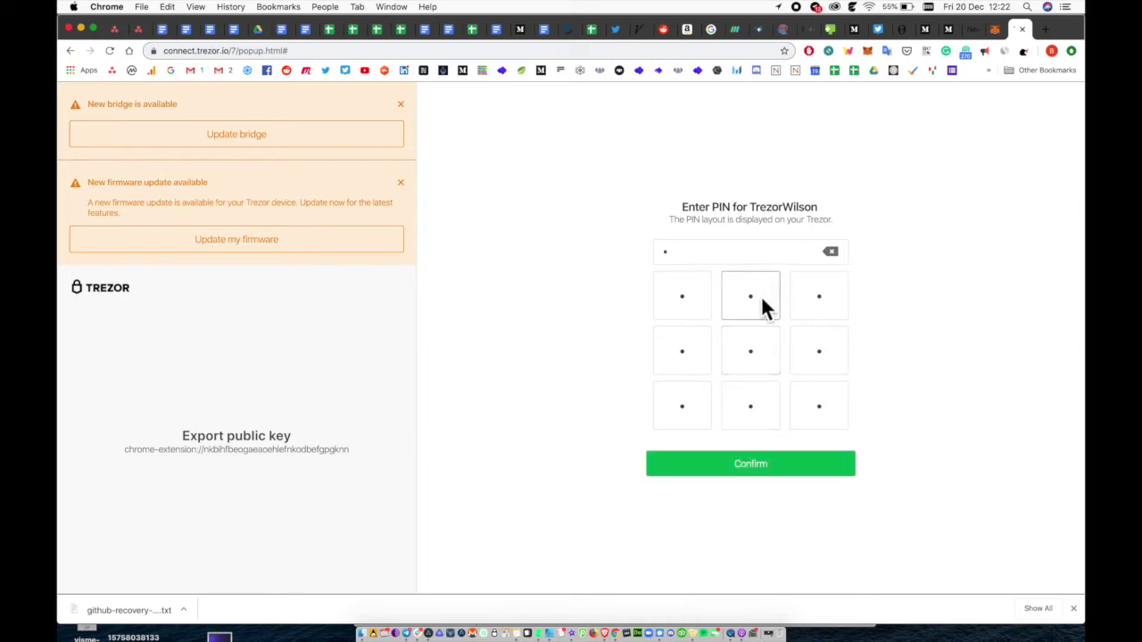
click(693, 414)
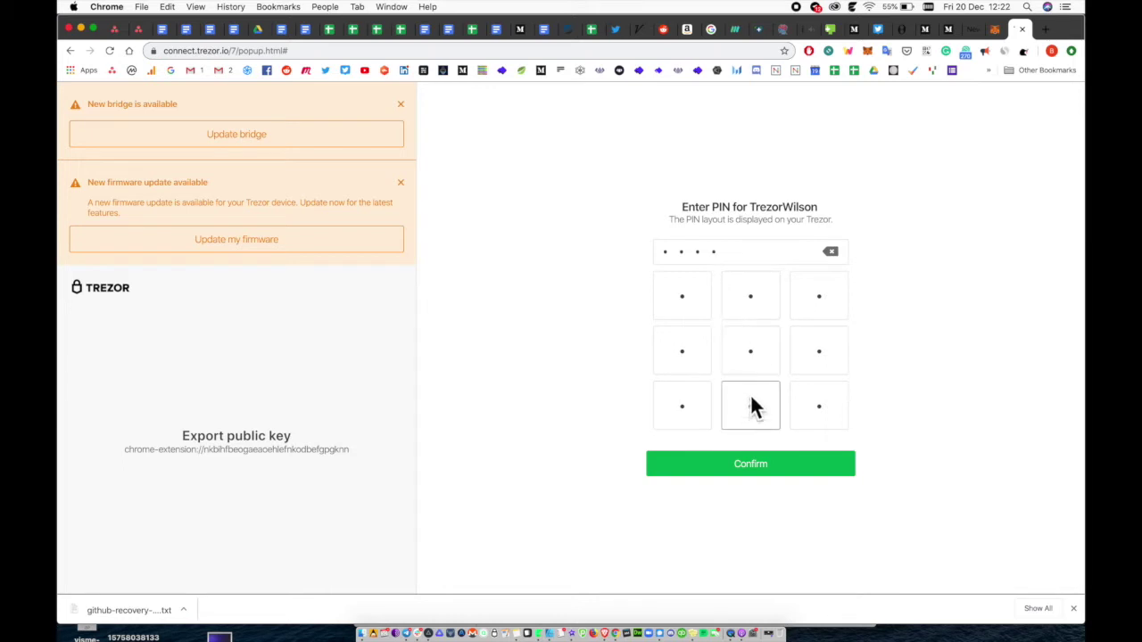
click(694, 412)
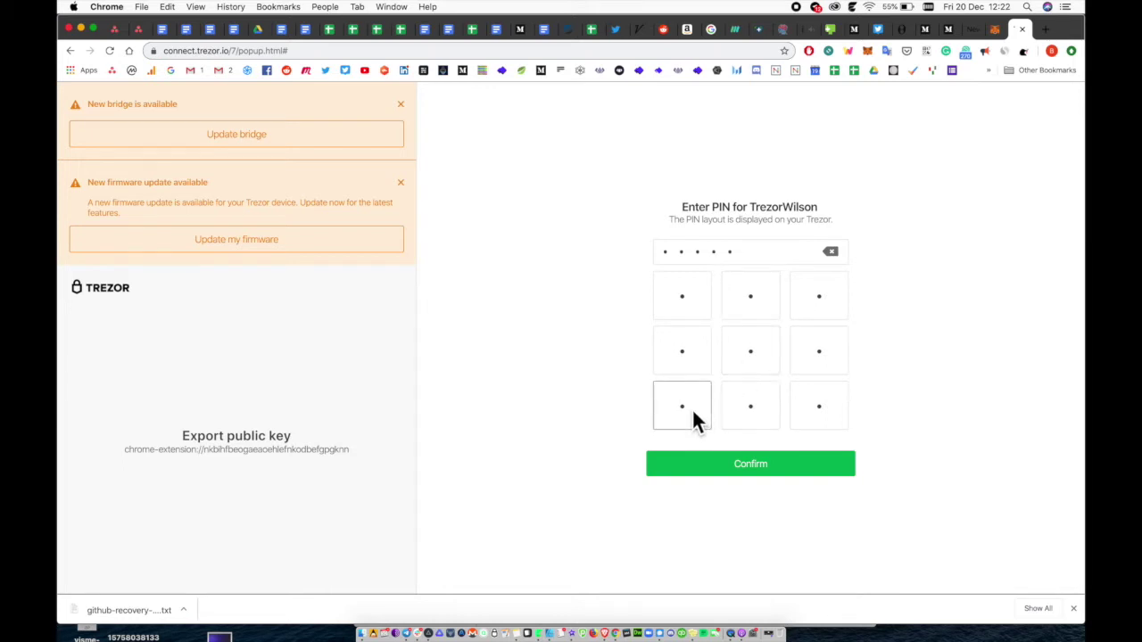
click(755, 407)
click(759, 471)
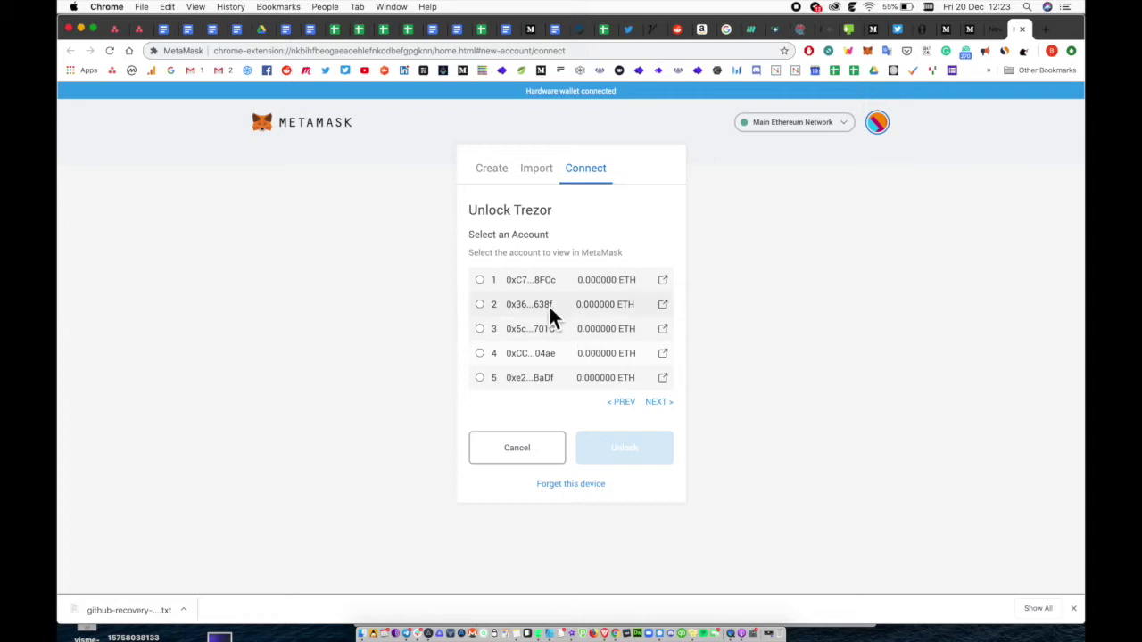
click(523, 271)
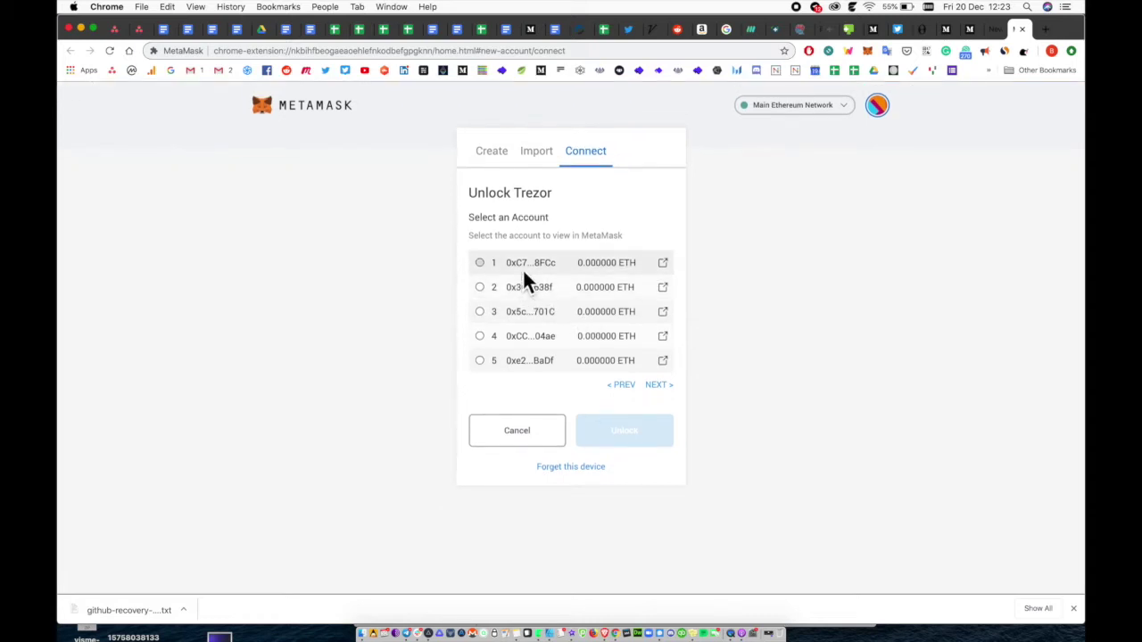
click(630, 431)
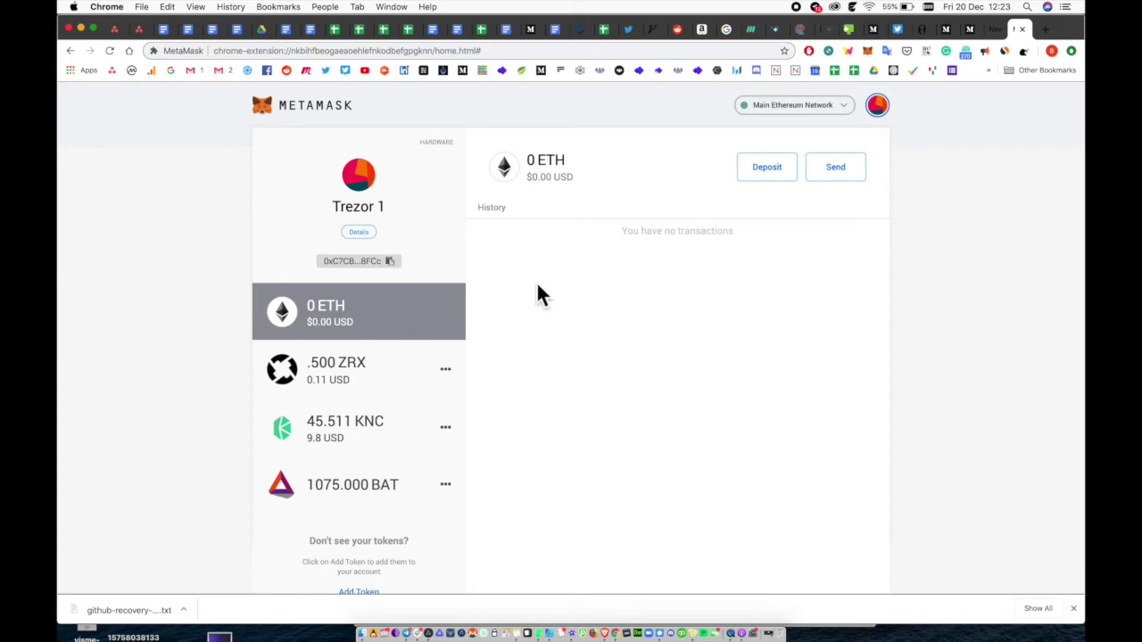
Step: Open the Nectar DAO page at nectar.community/dao in a new browser tab
key(super+t)
text(nectar)
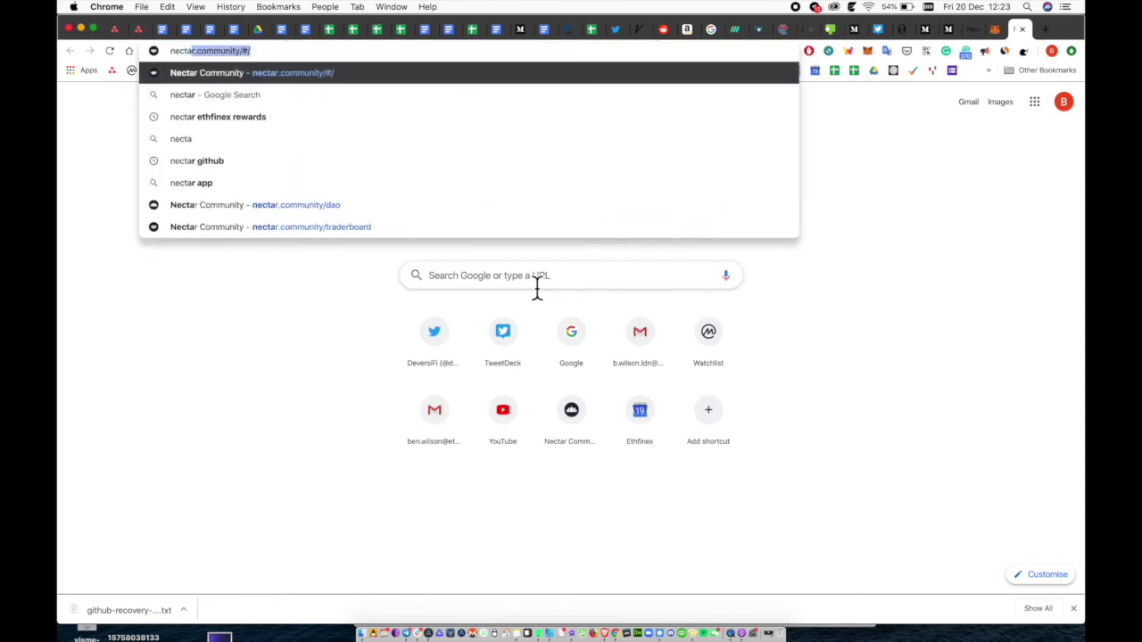
text(.community/dao)
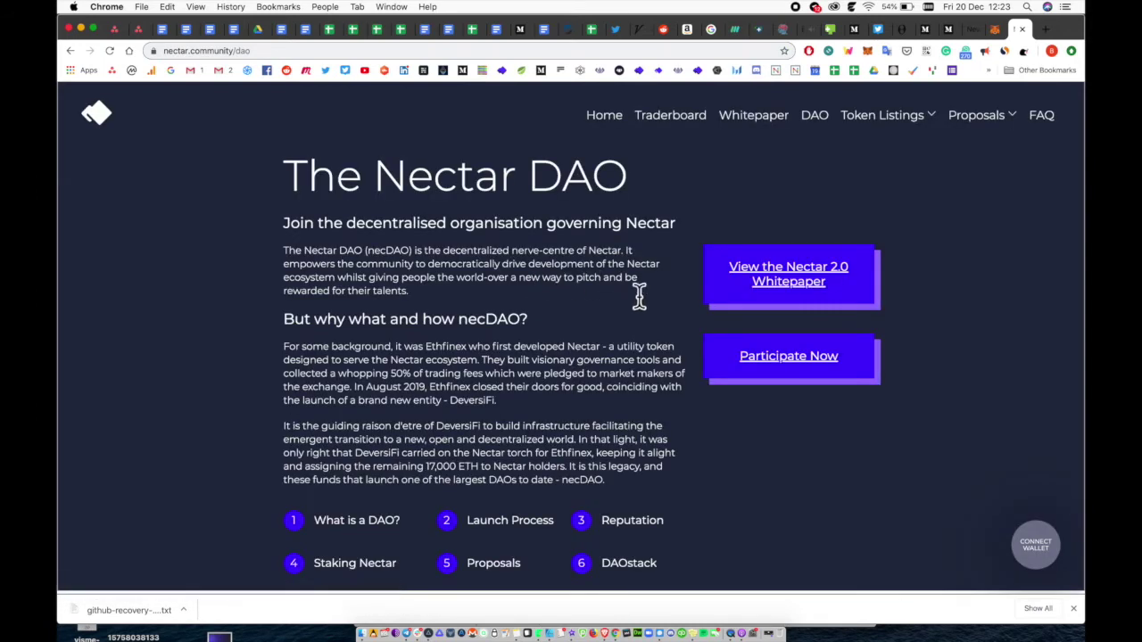
Step: Choose to participate in the Nectar DAO, review the Participation Agreement and confirm it
click(800, 364)
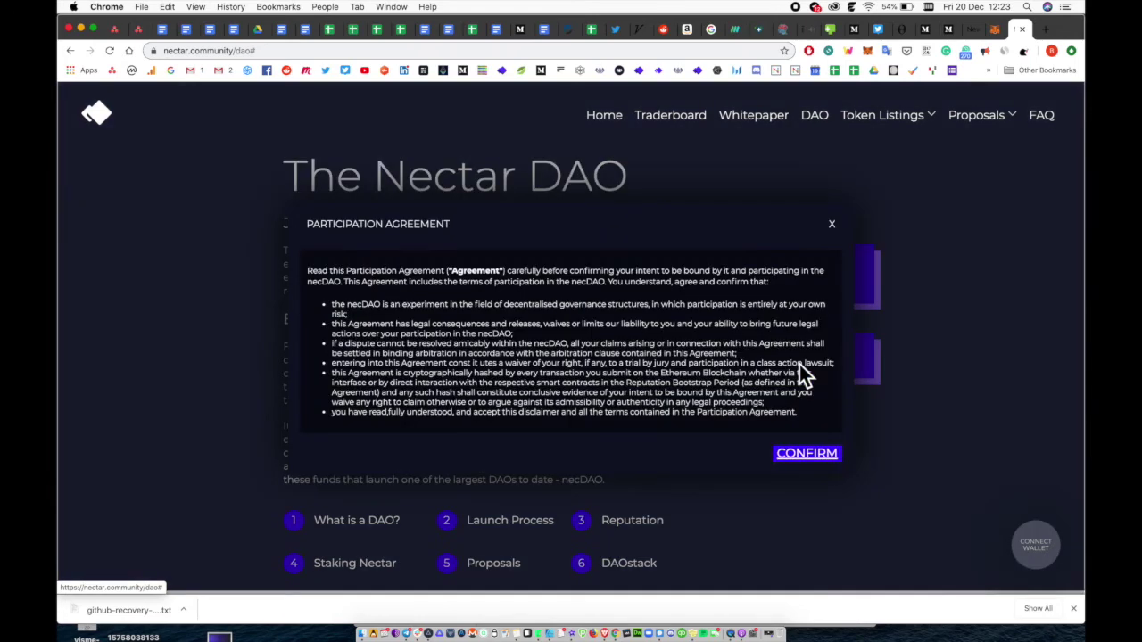
scroll(797, 377, down, 15)
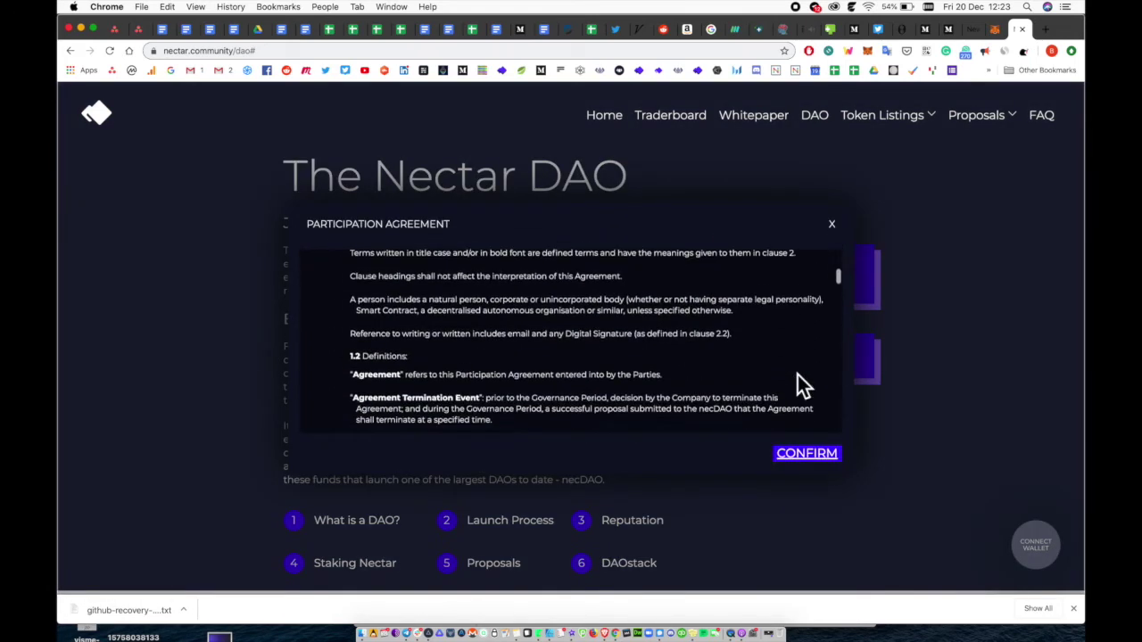
scroll(798, 377, down, 20)
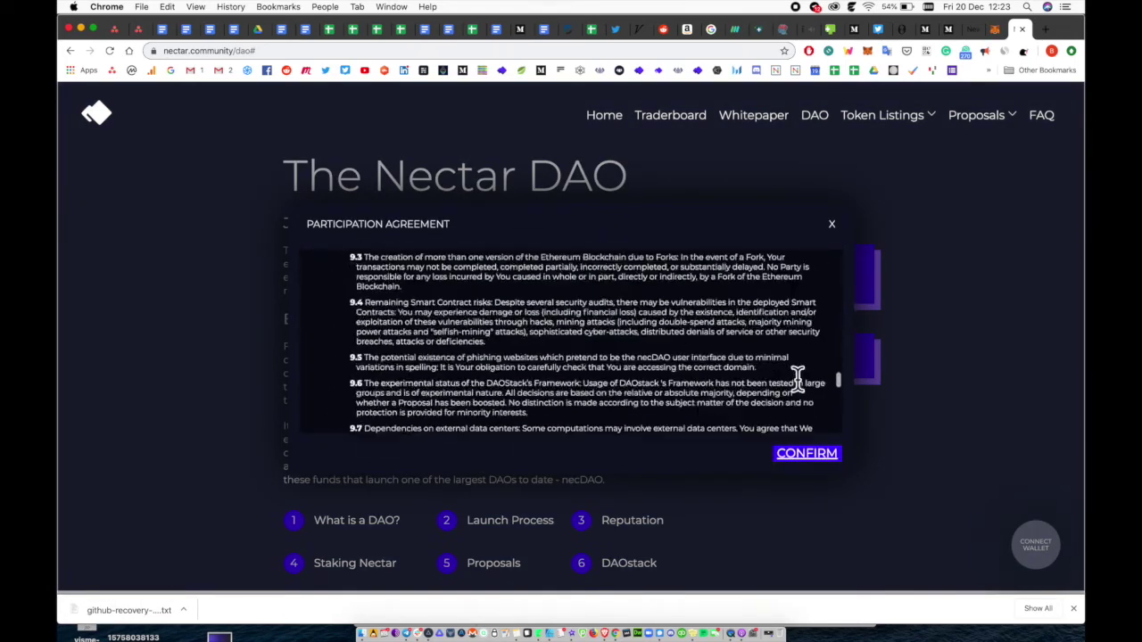
click(818, 460)
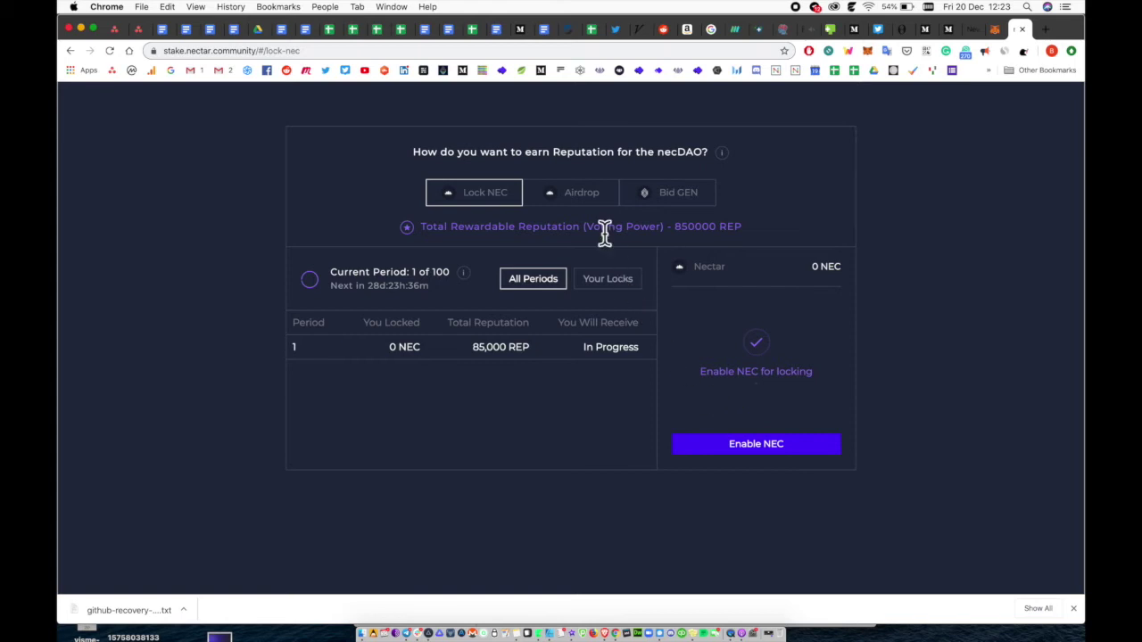
Step: View the Airdrop option for earning necDAO reputation and return to Lock NEC
click(589, 207)
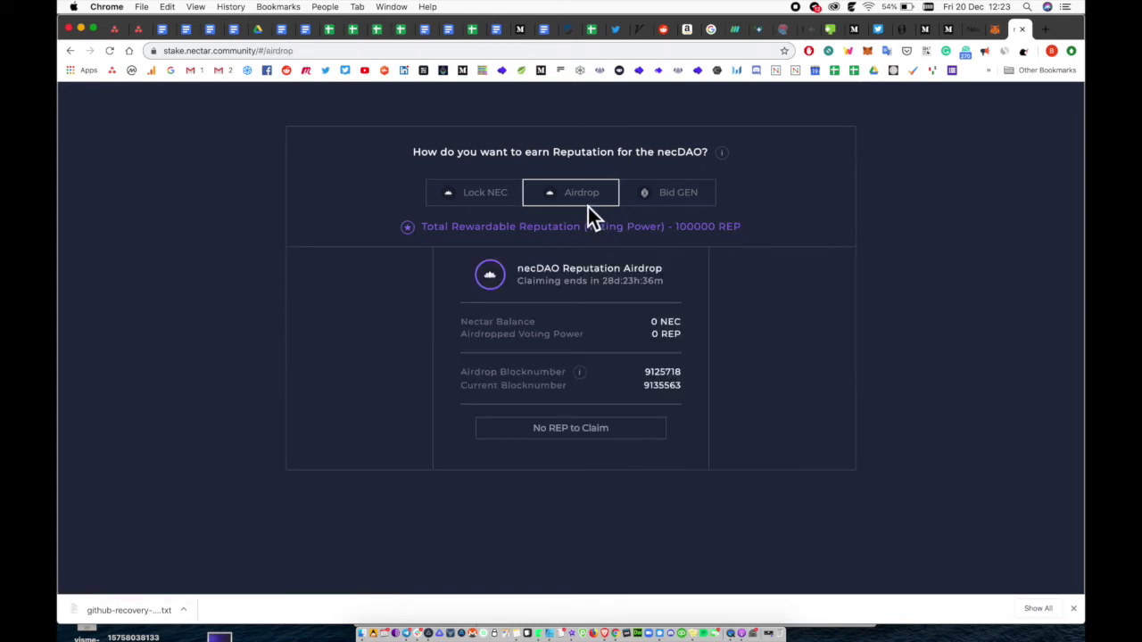
click(503, 195)
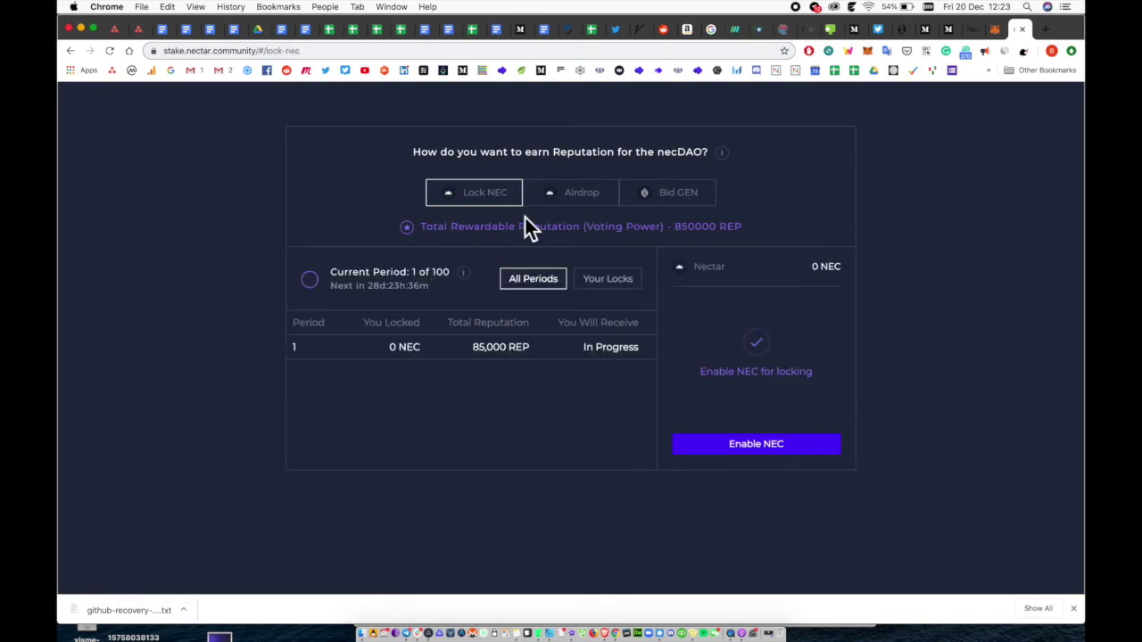
Step: Try to enable NEC for locking, inspect the MetaMask spending request's transaction details and reject the request
click(741, 445)
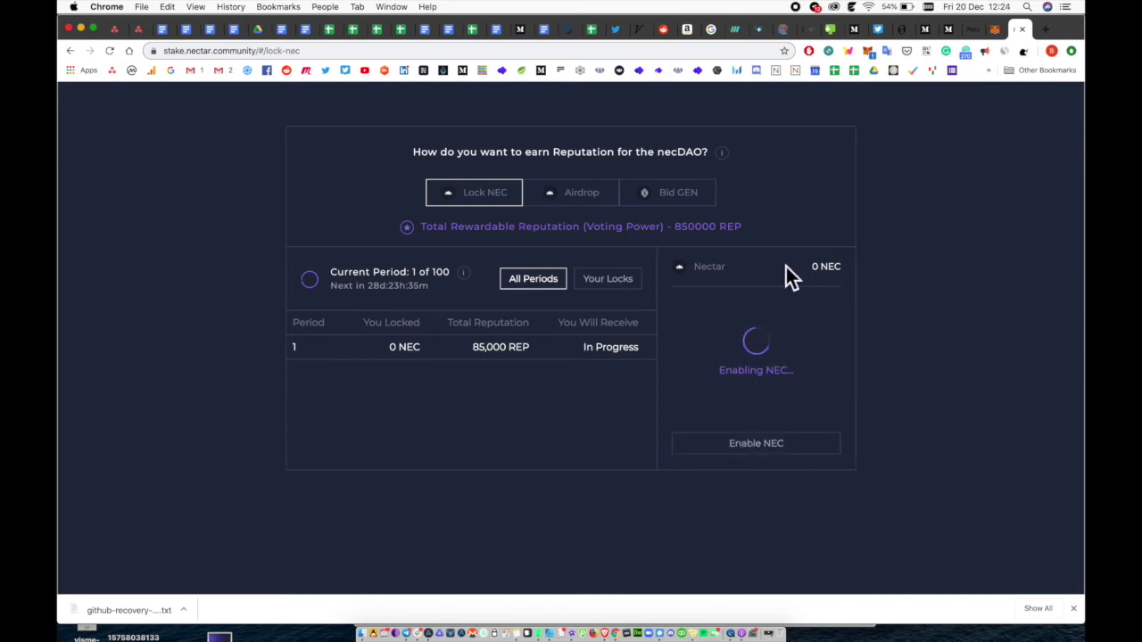
click(868, 52)
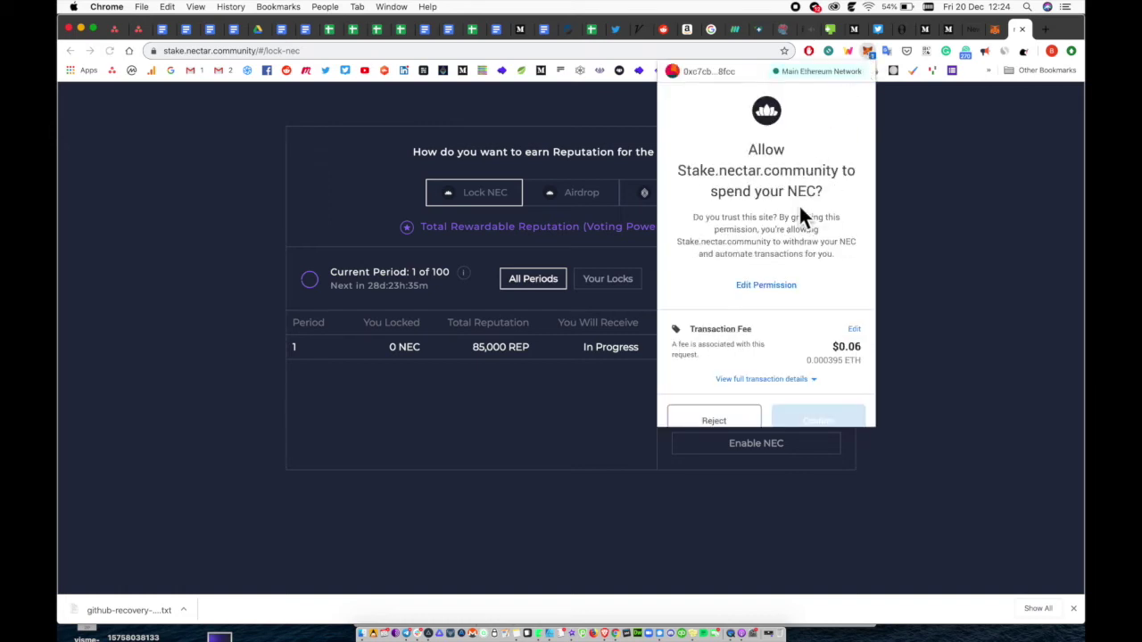
scroll(799, 204, down, 2)
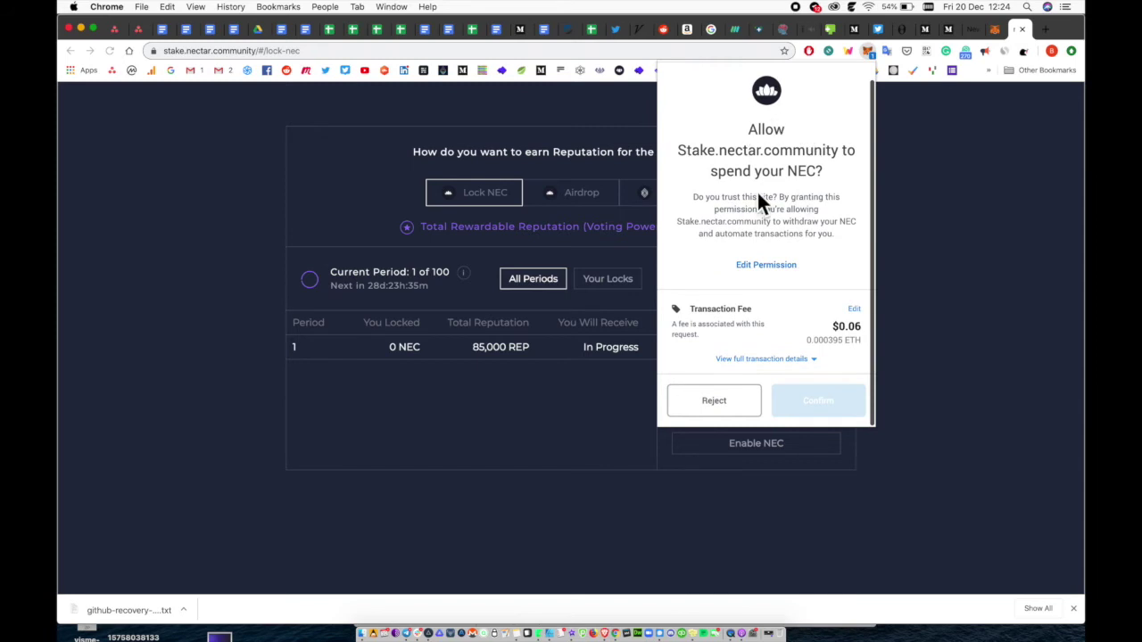
scroll(756, 190, up, 2)
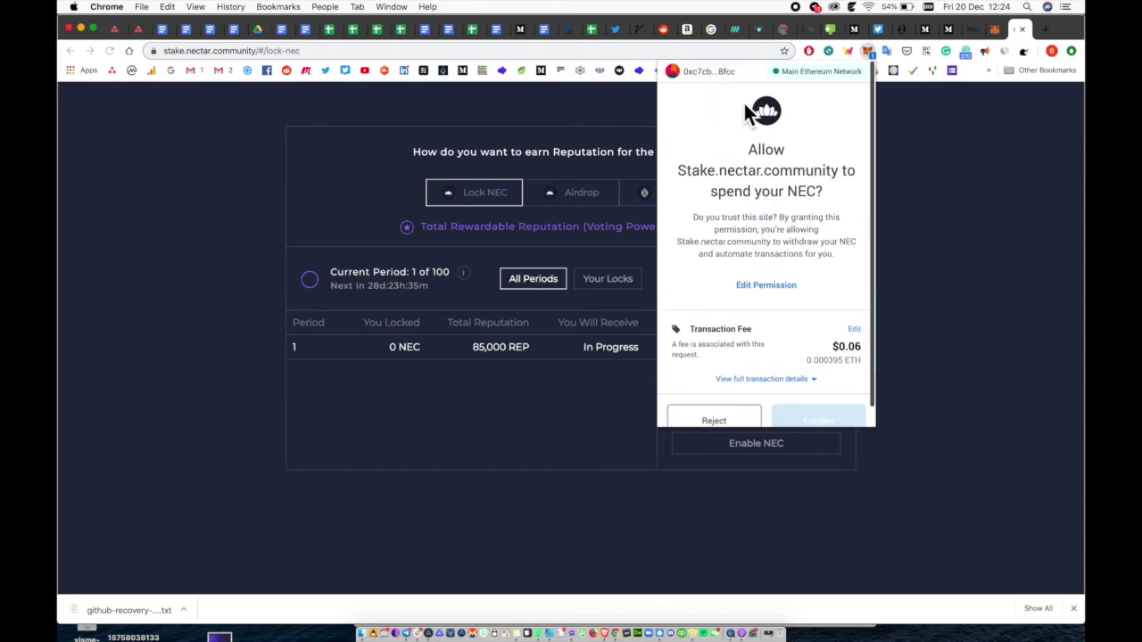
scroll(765, 229, down, 2)
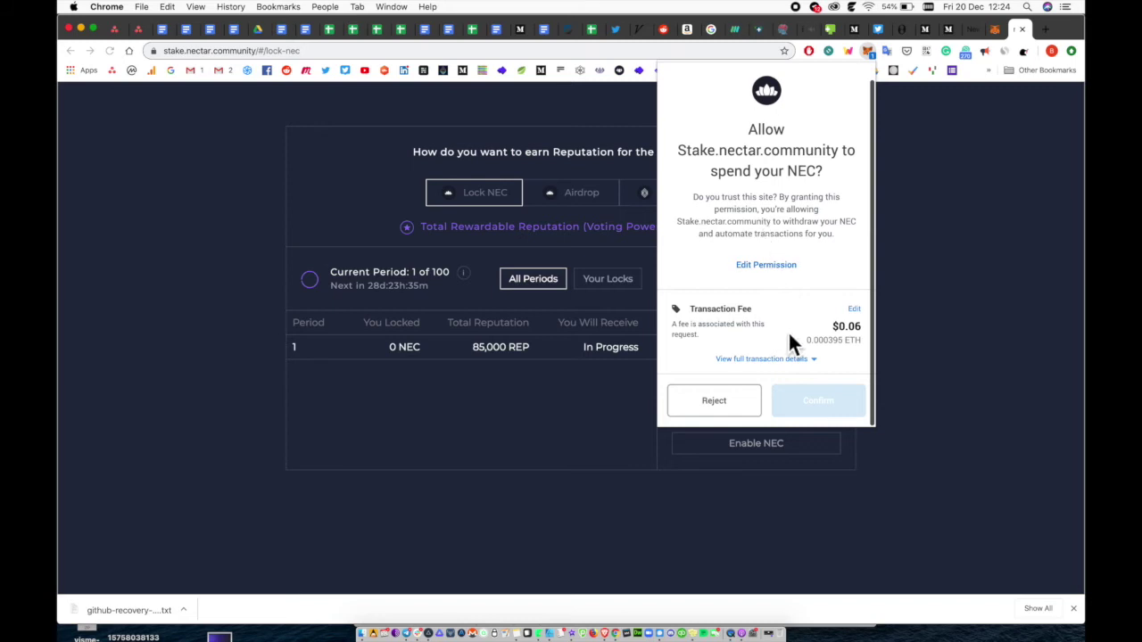
click(815, 359)
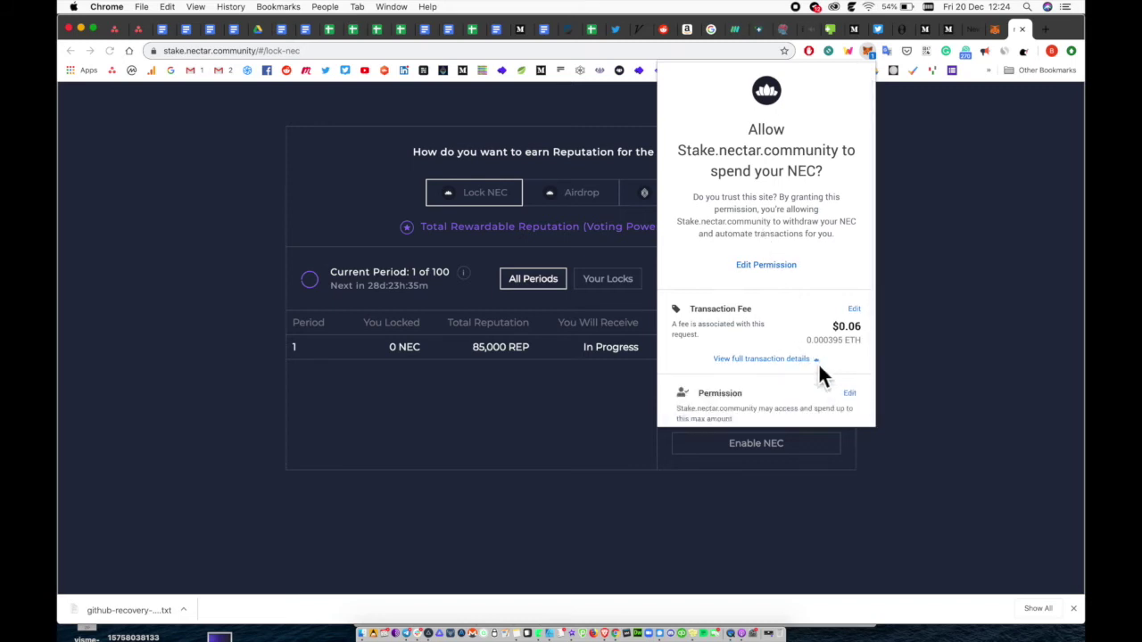
click(817, 360)
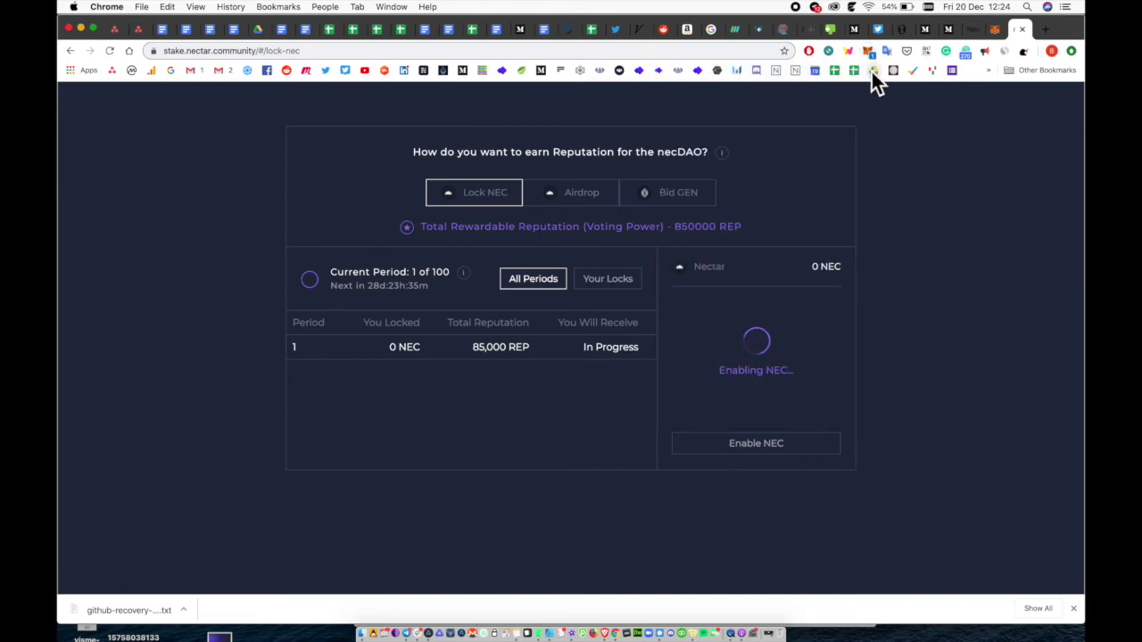
click(872, 58)
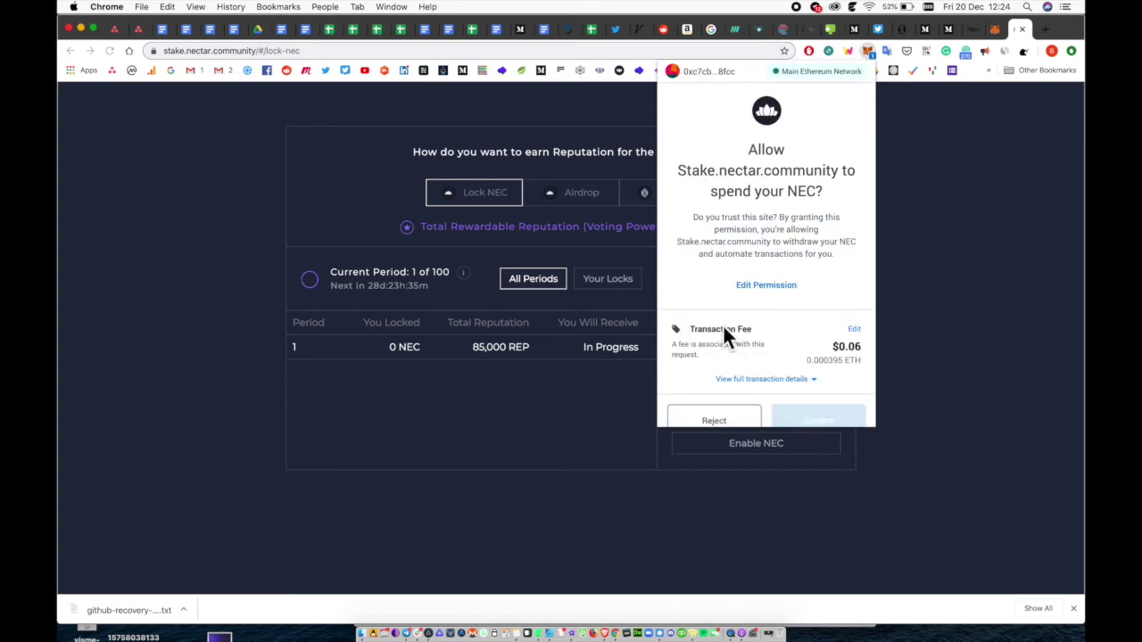
click(723, 419)
Step: Transfer 0.2 ETH from Account 1 to the Trezor 1 account in MetaMask, using the Fast transaction fee
click(853, 83)
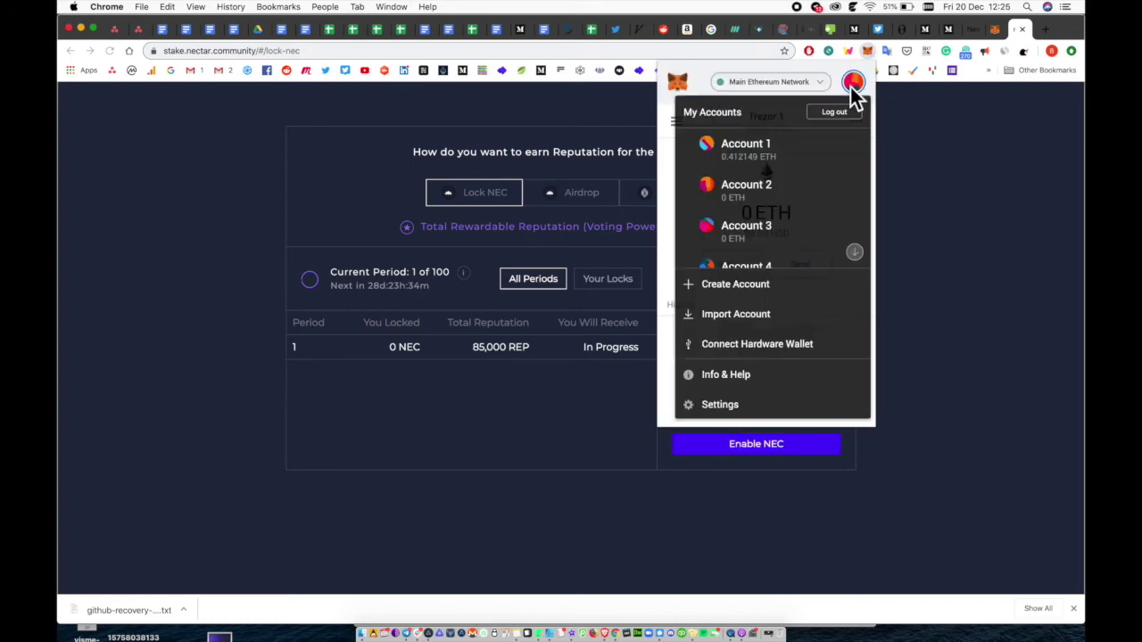
click(783, 149)
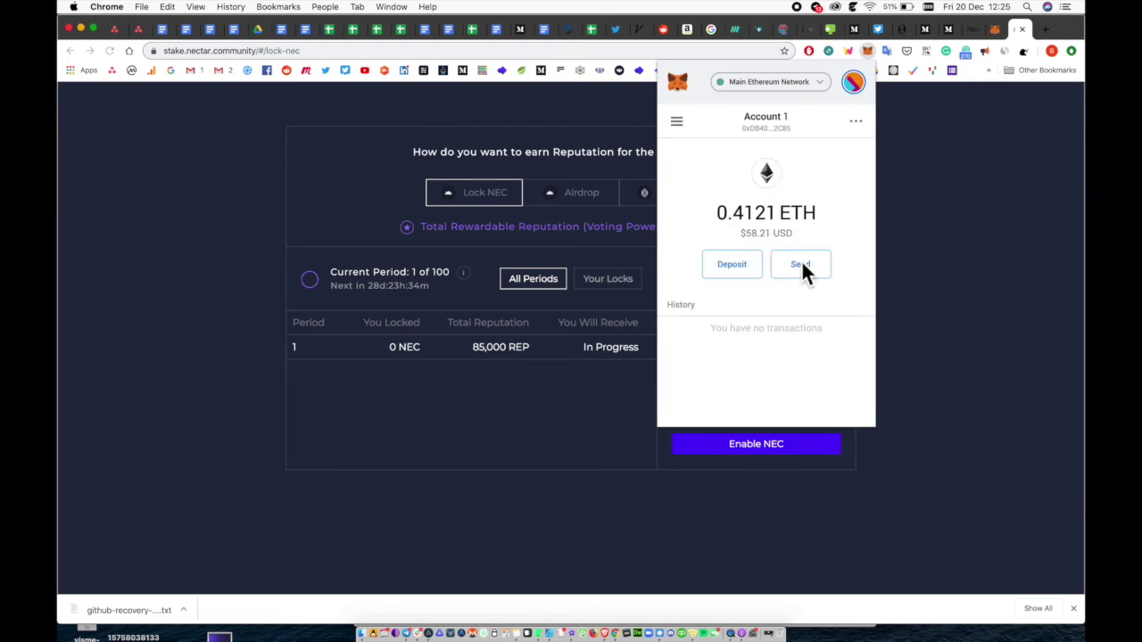
click(801, 264)
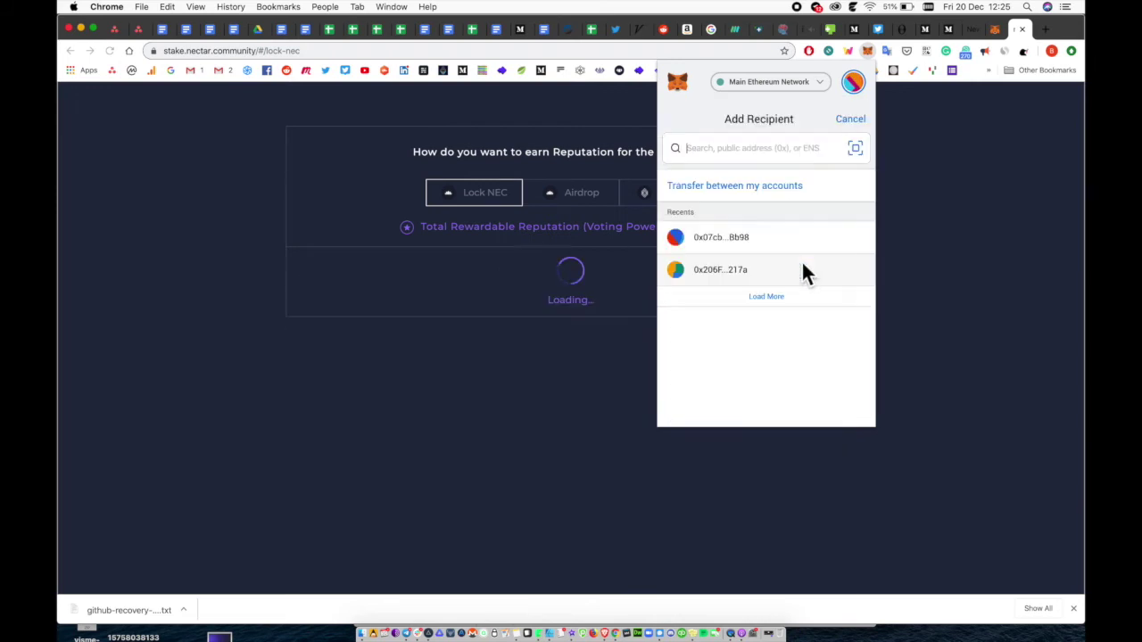
click(739, 187)
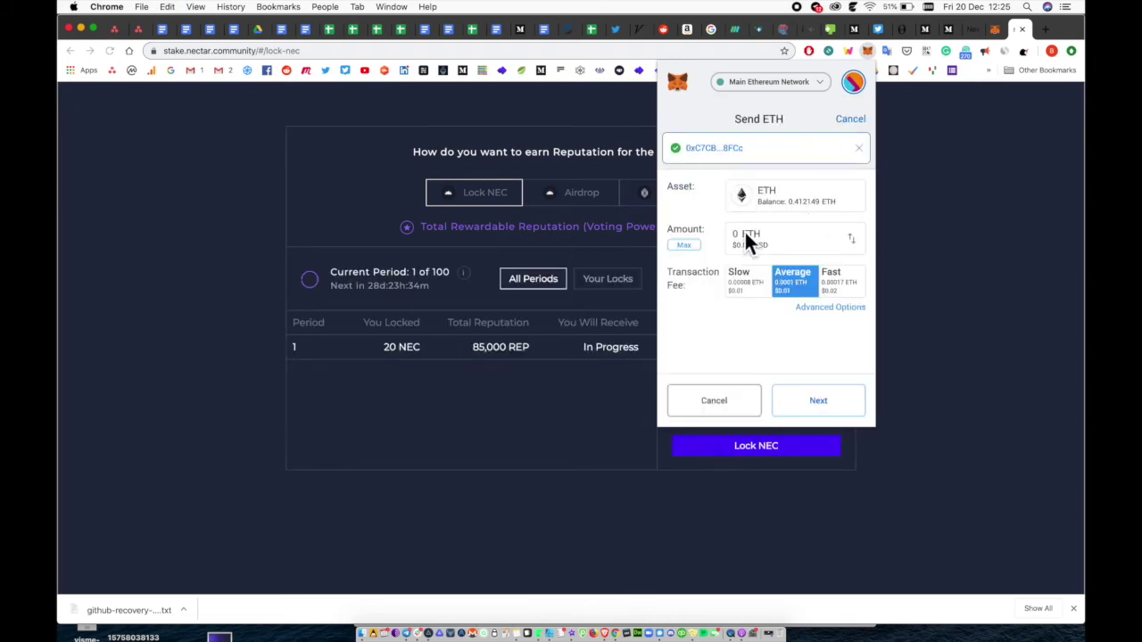
text(0.2)
click(852, 289)
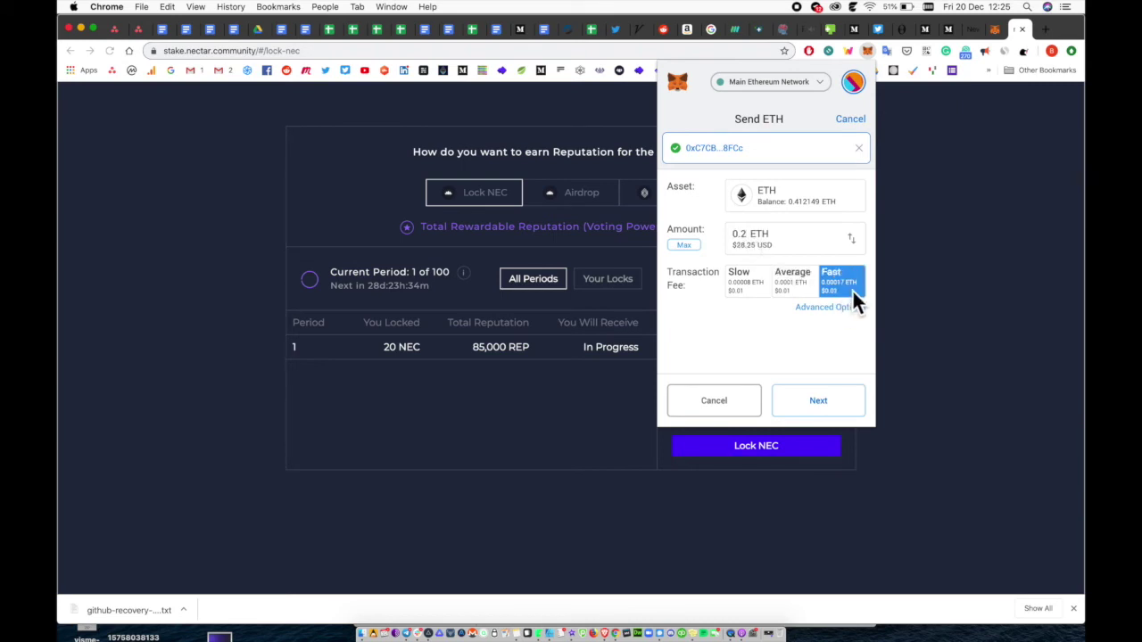
click(827, 408)
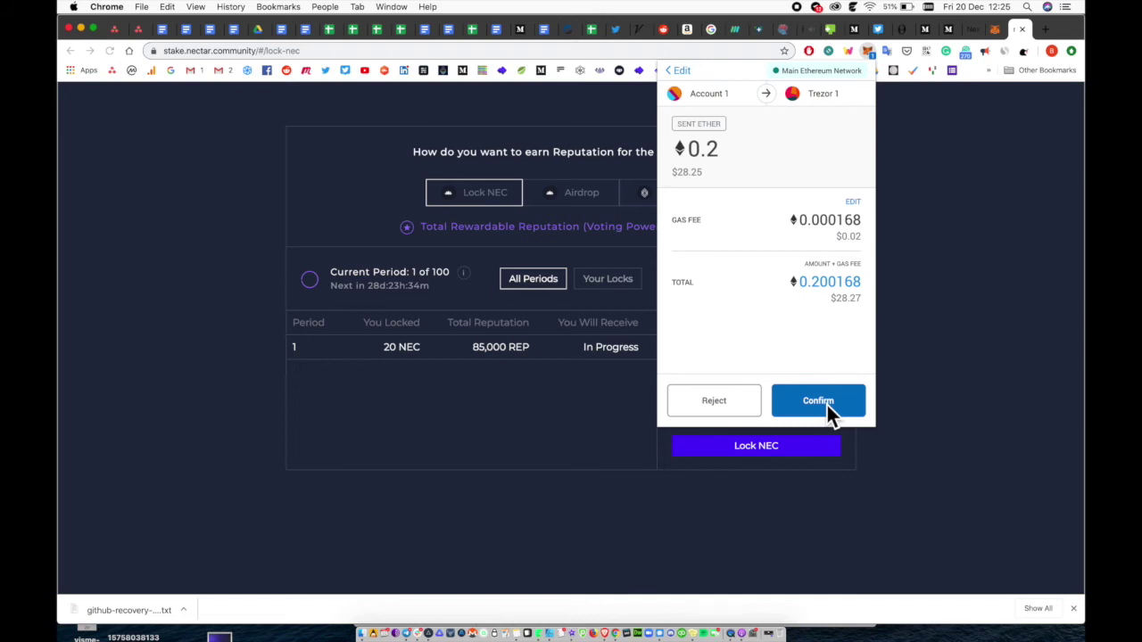
click(820, 406)
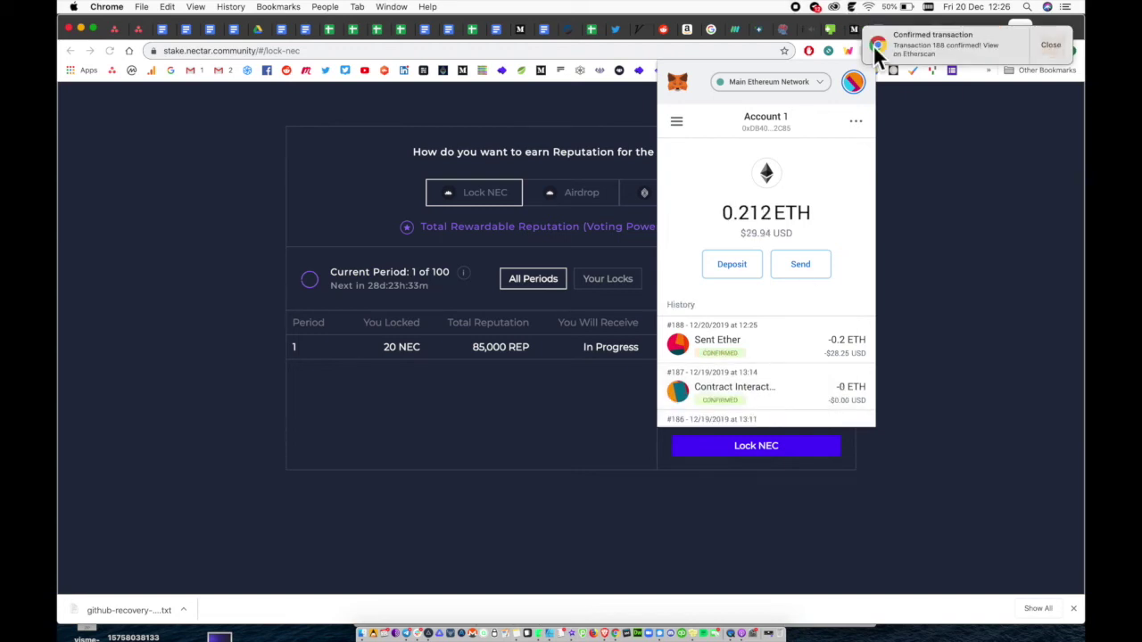
Step: Switch the active MetaMask account to Trezor 1 and return to the Lock NEC page
click(853, 81)
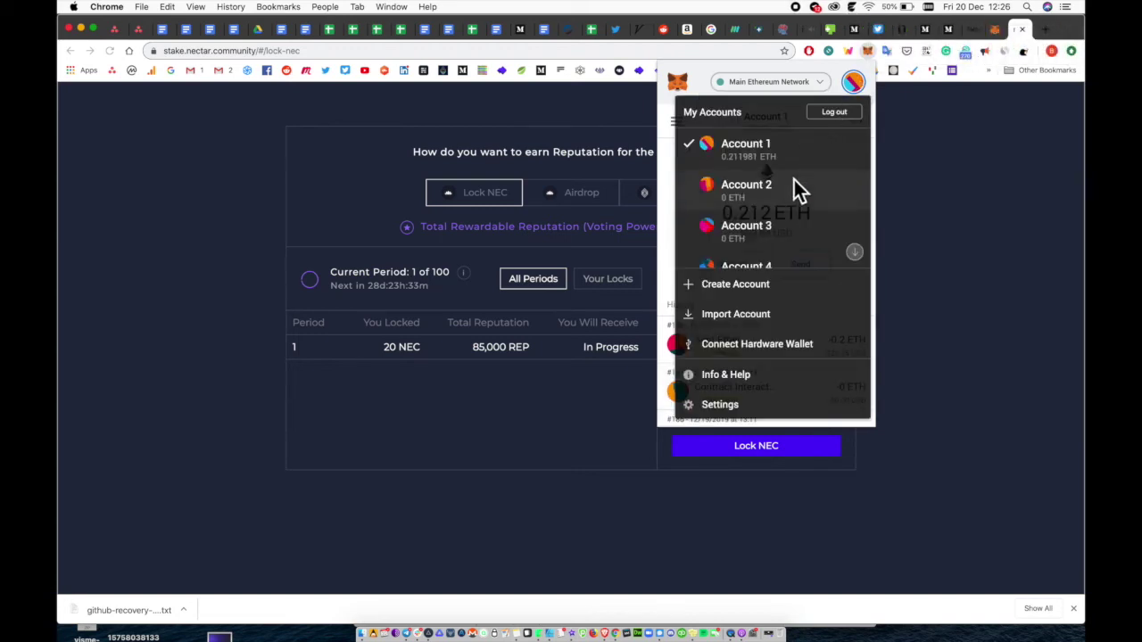
scroll(794, 181, down, 5)
click(768, 247)
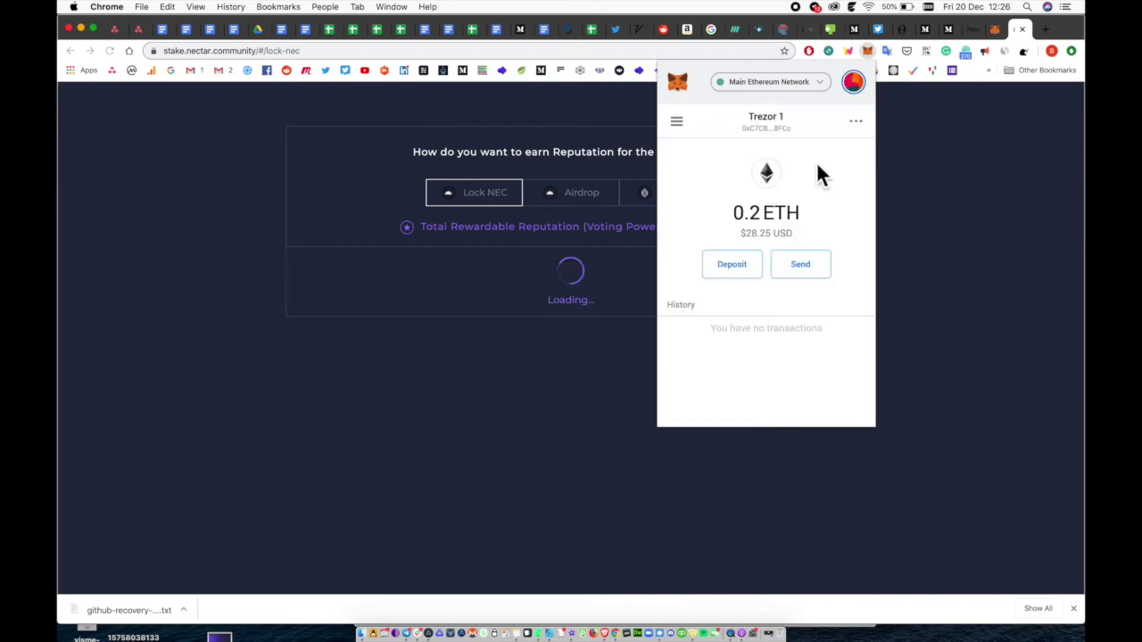
click(874, 60)
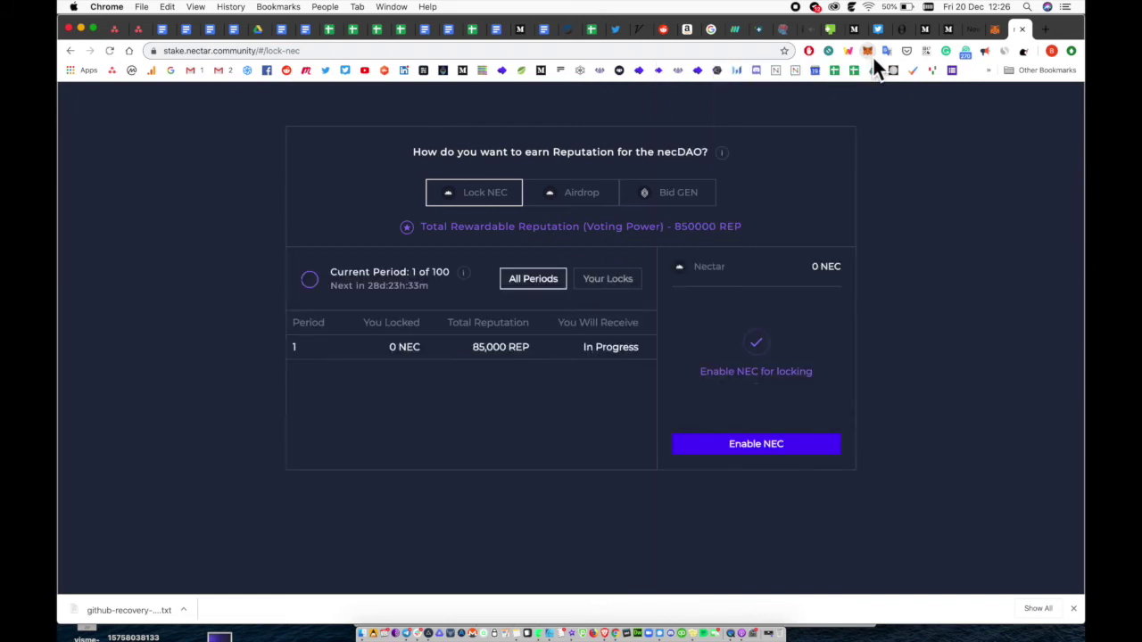
Step: Request enabling NEC for locking and approve the MetaMask spending request, allowing the Trezor permissions once for this session
click(724, 446)
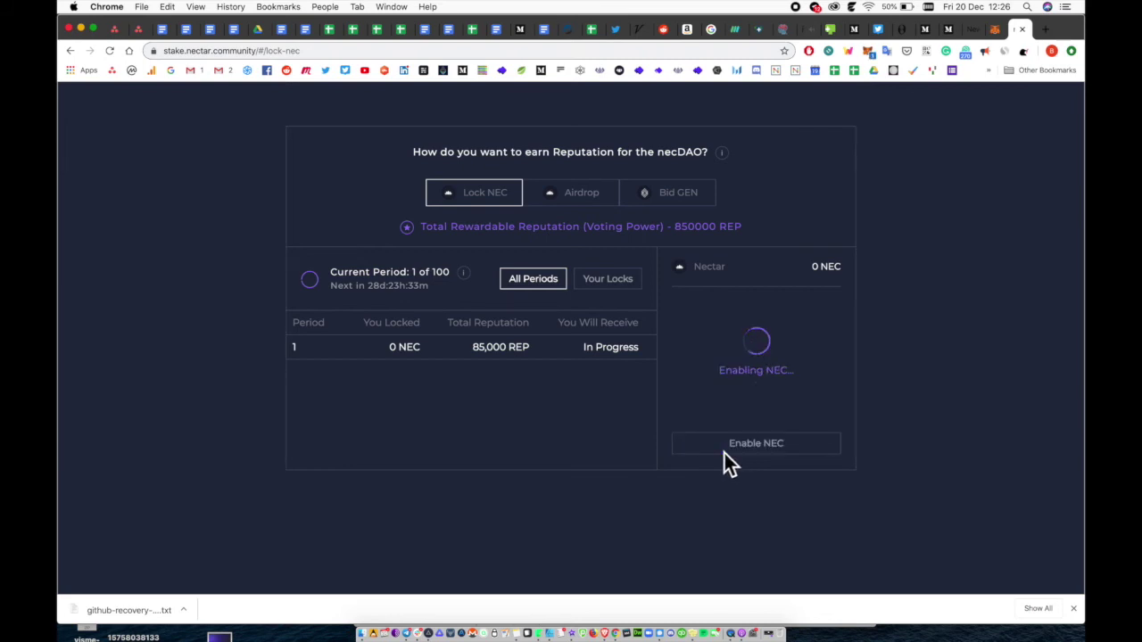
click(870, 55)
scroll(836, 231, down, 1)
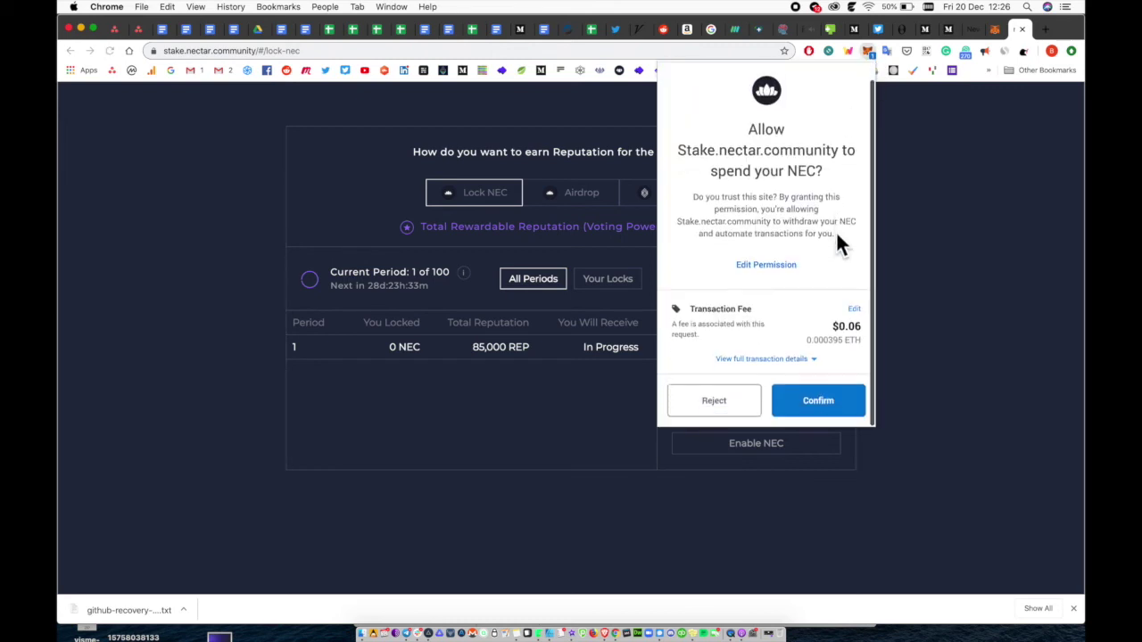
scroll(817, 214, up, 1)
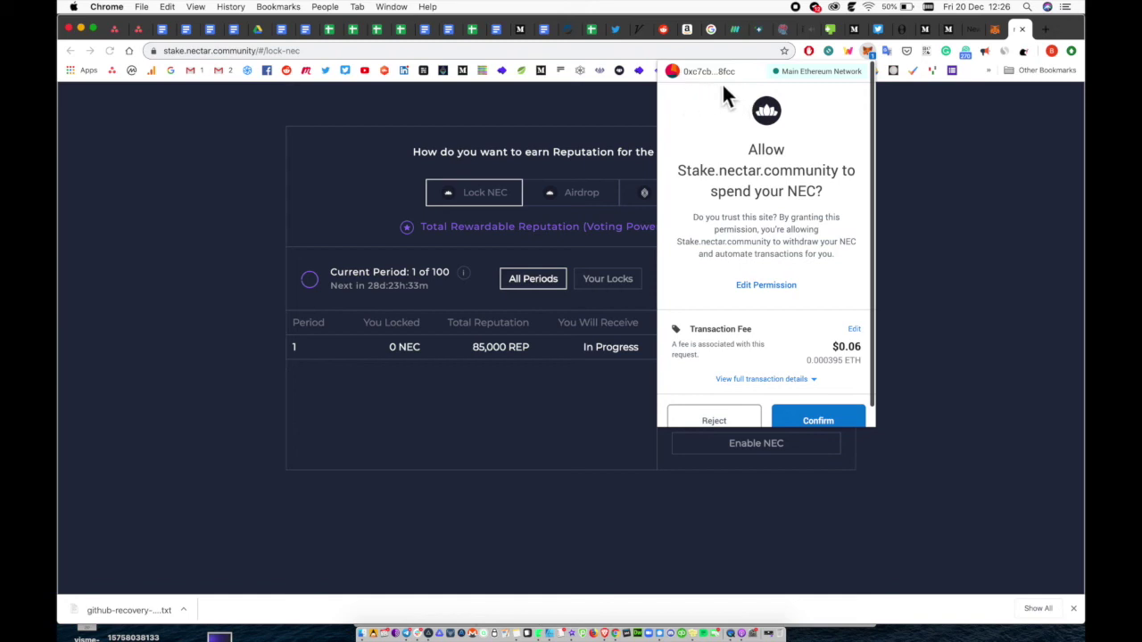
scroll(769, 229, down, 1)
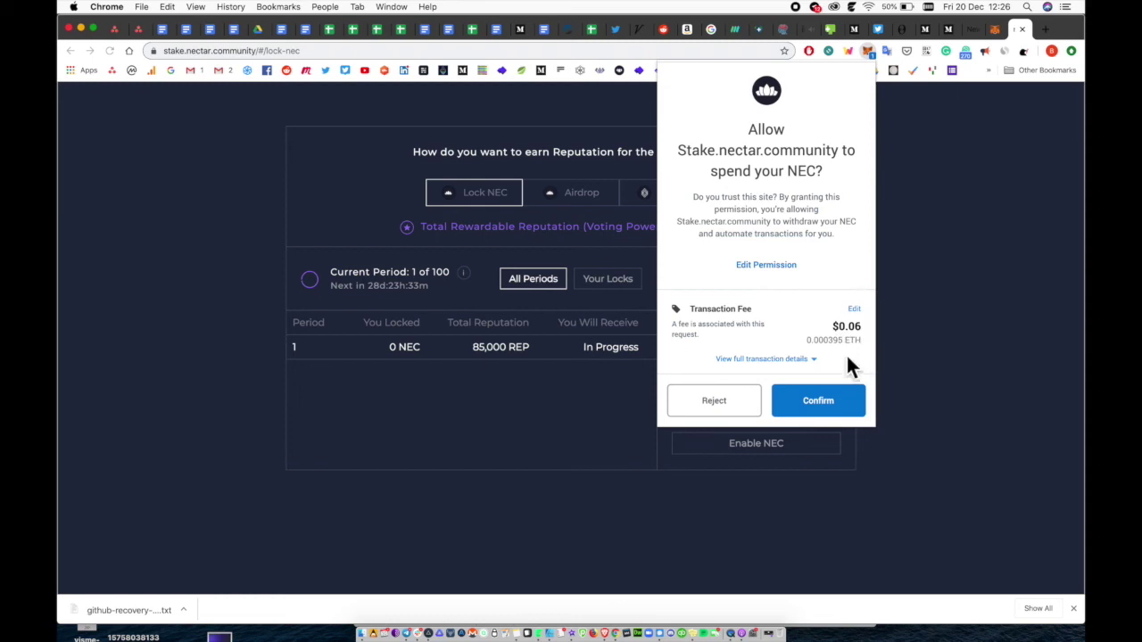
click(834, 400)
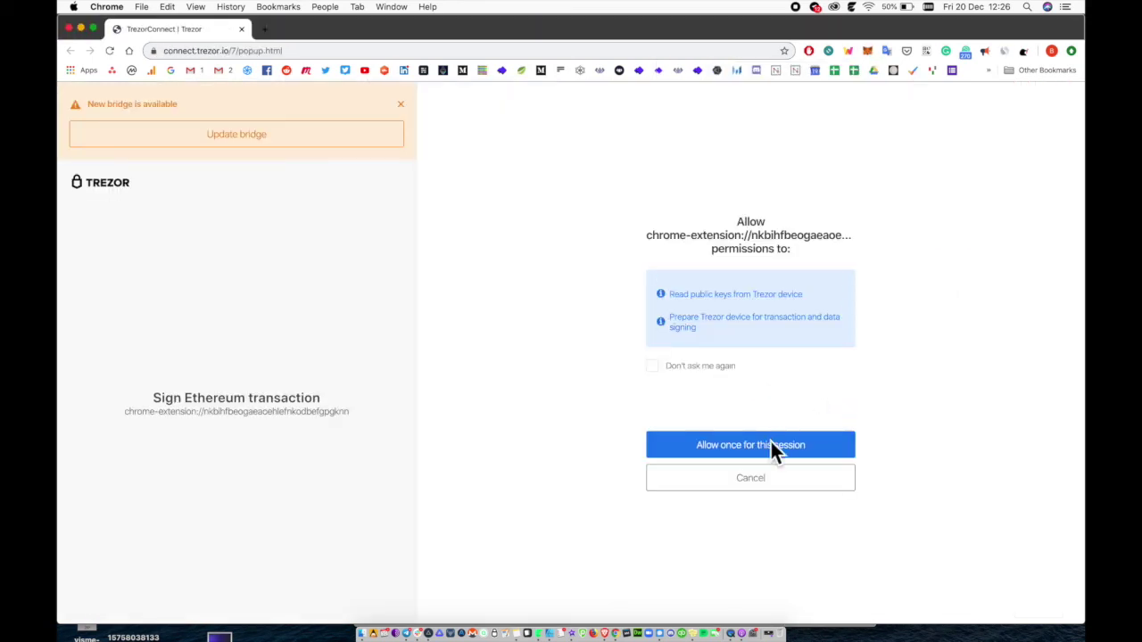
click(770, 440)
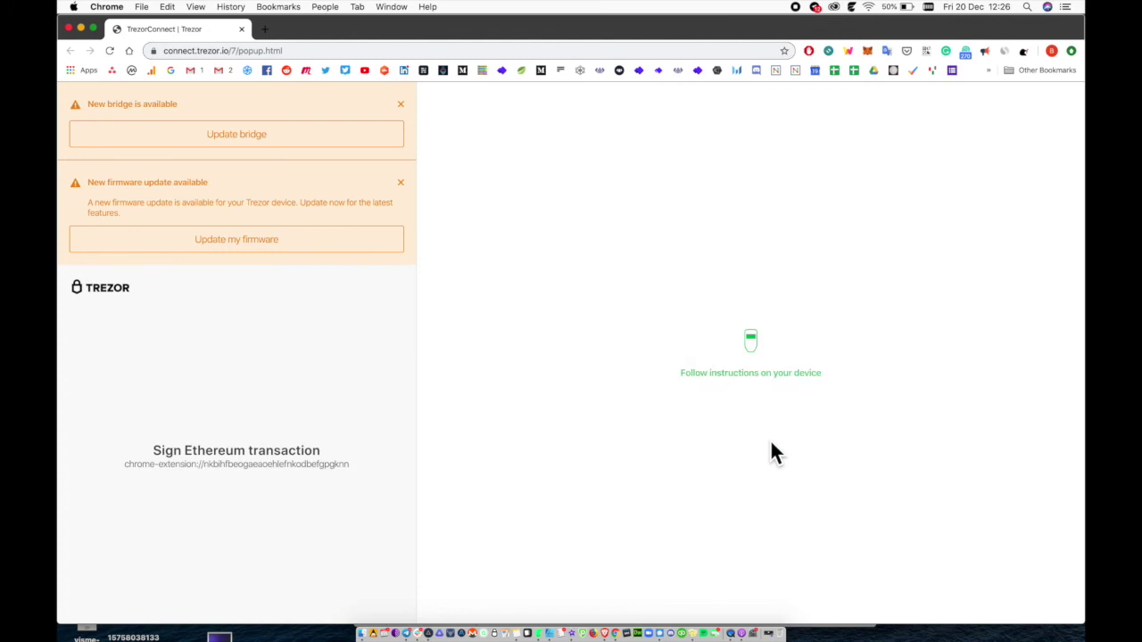